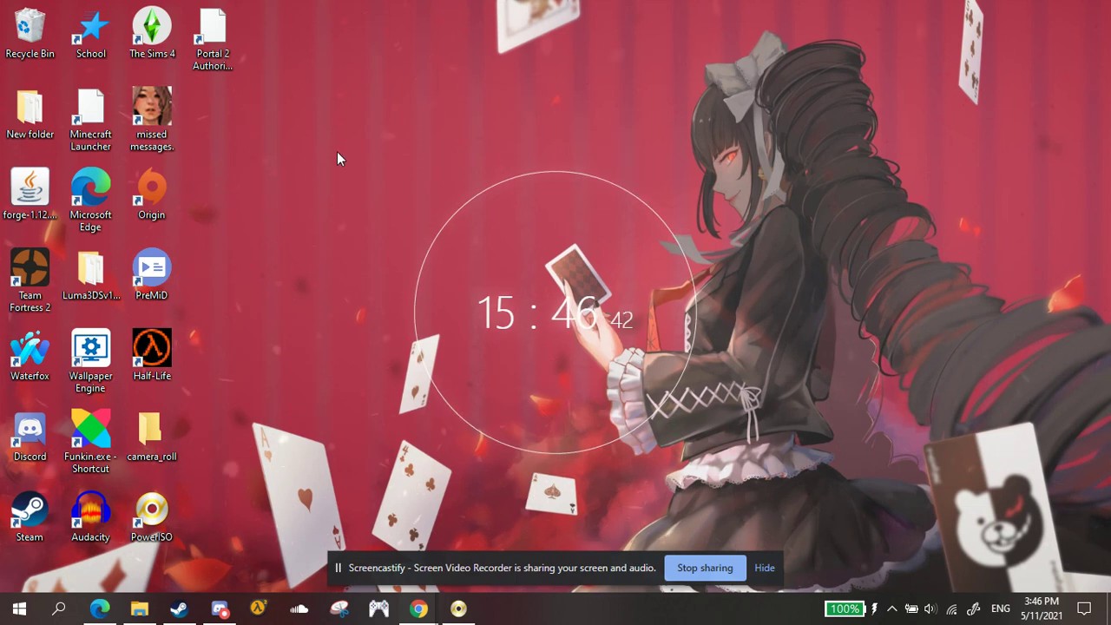
{"action": "left_click", "coordinate": [849, 445]}
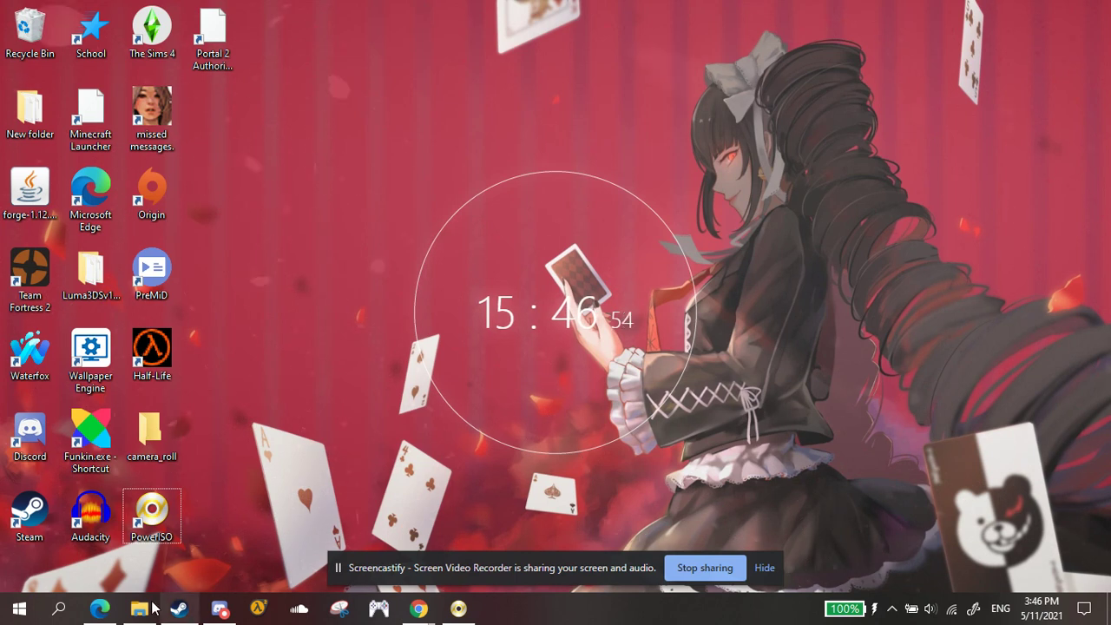
{"action": "left_click", "coordinate": [100, 607]}
{"action": "mouse_move", "coordinate": [14, 224]}
{"action": "left_click", "coordinate": [17, 165]}
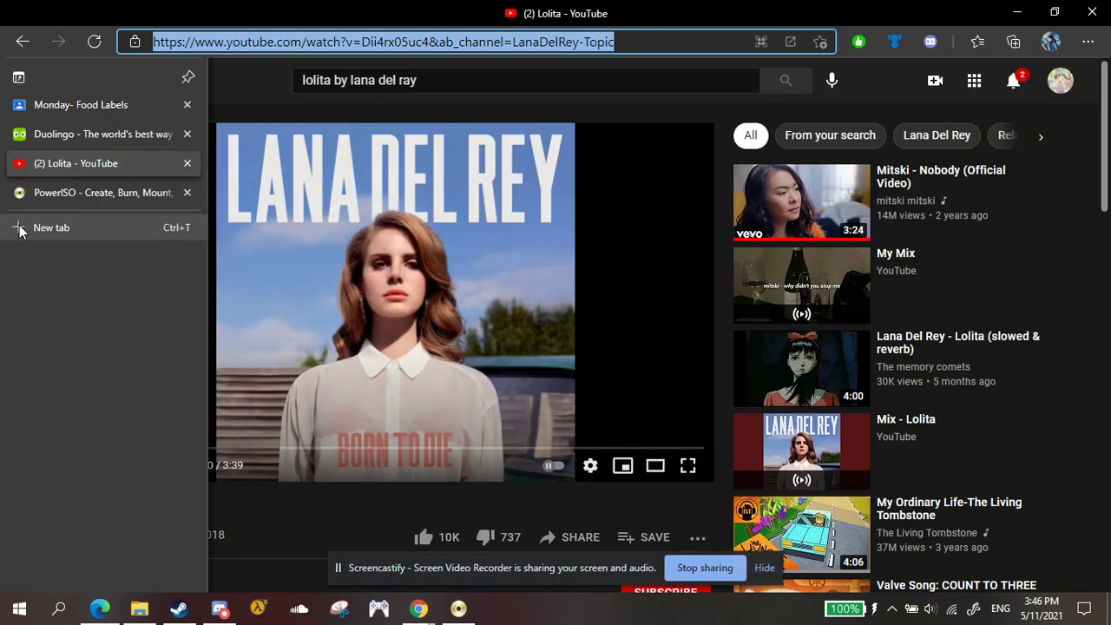
{"action": "left_click", "coordinate": [1013, 16]}
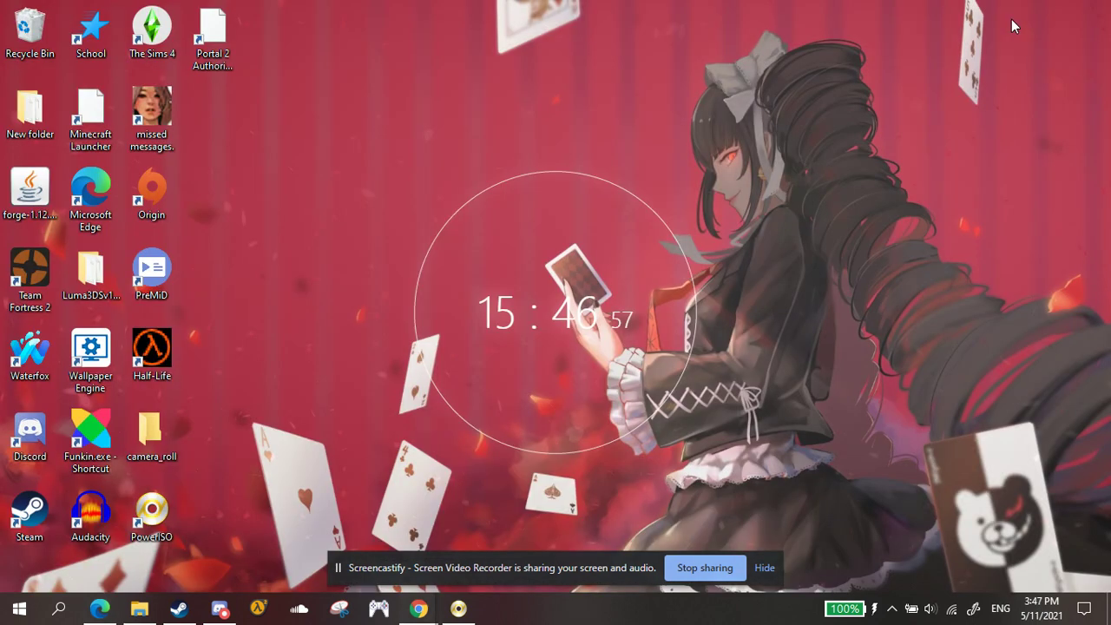
{"action": "mouse_move", "coordinate": [453, 613]}
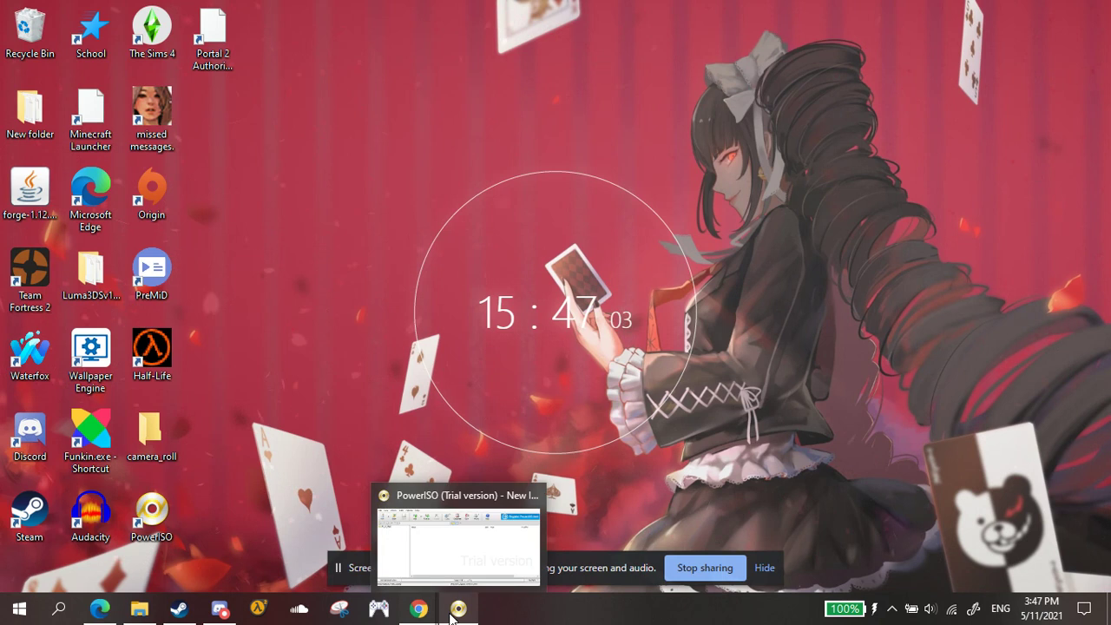
{"action": "mouse_move", "coordinate": [218, 613]}
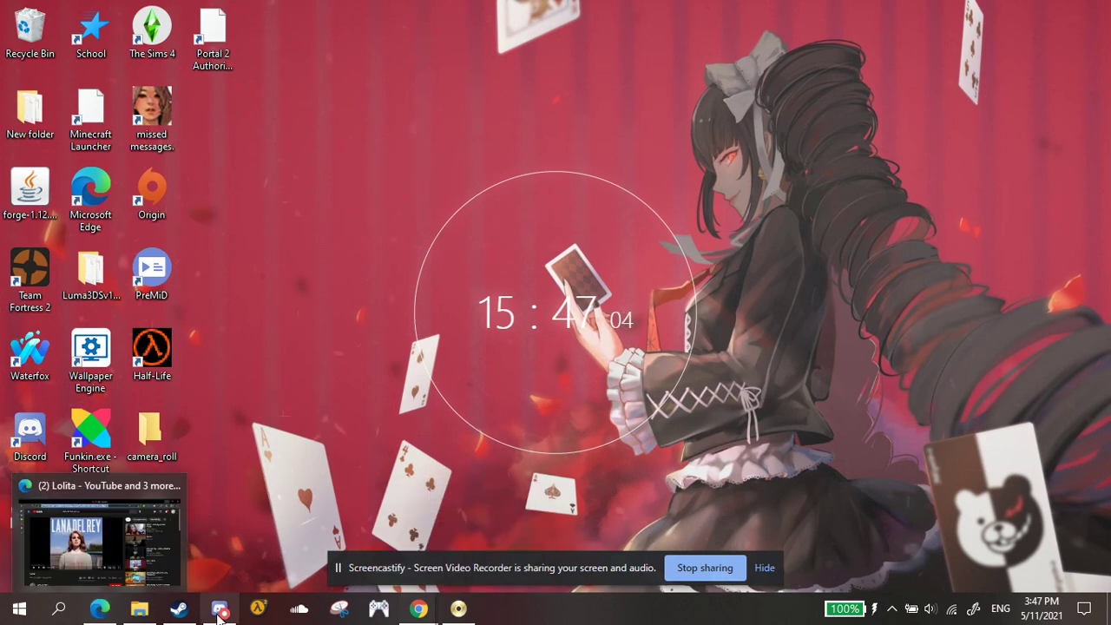
Switch to Microsoft Edge and open the home page of the PowerISO website.
{"action": "left_click", "coordinate": [93, 613]}
{"action": "left_click", "coordinate": [22, 193]}
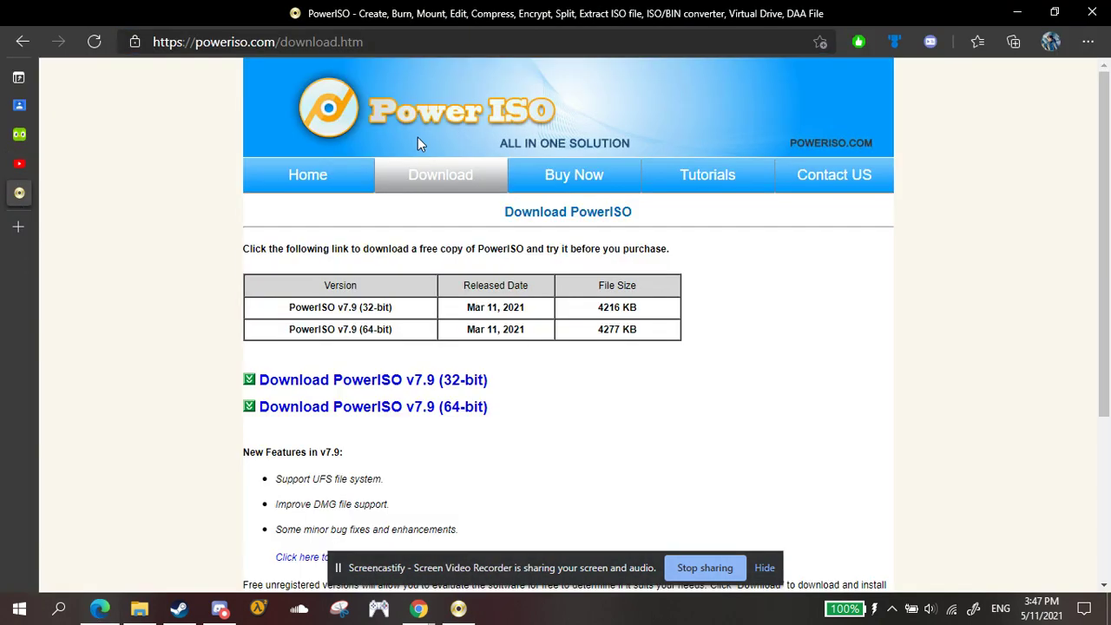
{"action": "left_click", "coordinate": [295, 175]}
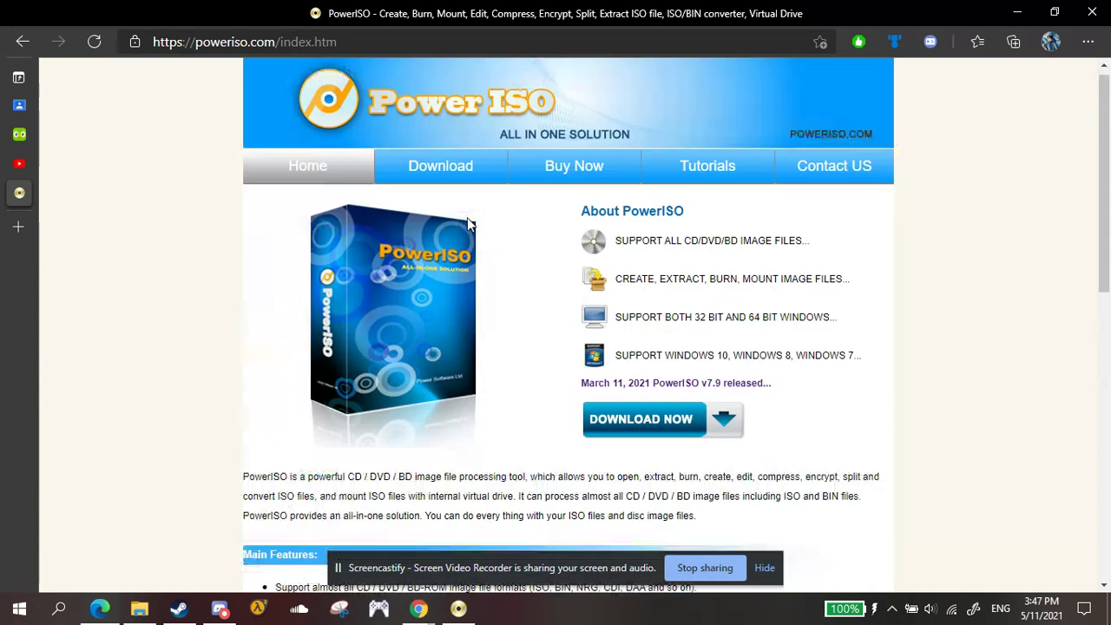
Examine PowerISO's main features, supported operating systems and system requirements on its home page, and minimize the browser.
{"action": "scroll", "coordinate": [451, 429], "scroll_direction": "down", "scroll_amount": 5}
{"action": "left_click_drag", "start_coordinate": [330, 291], "coordinate": [458, 330]}
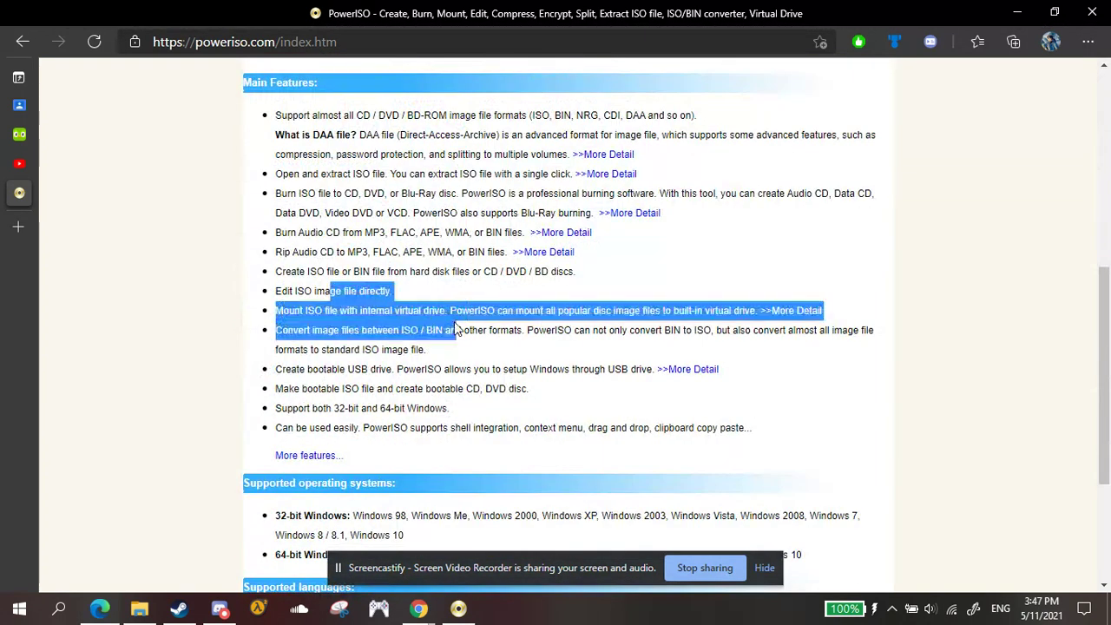
{"action": "left_click", "coordinate": [353, 265]}
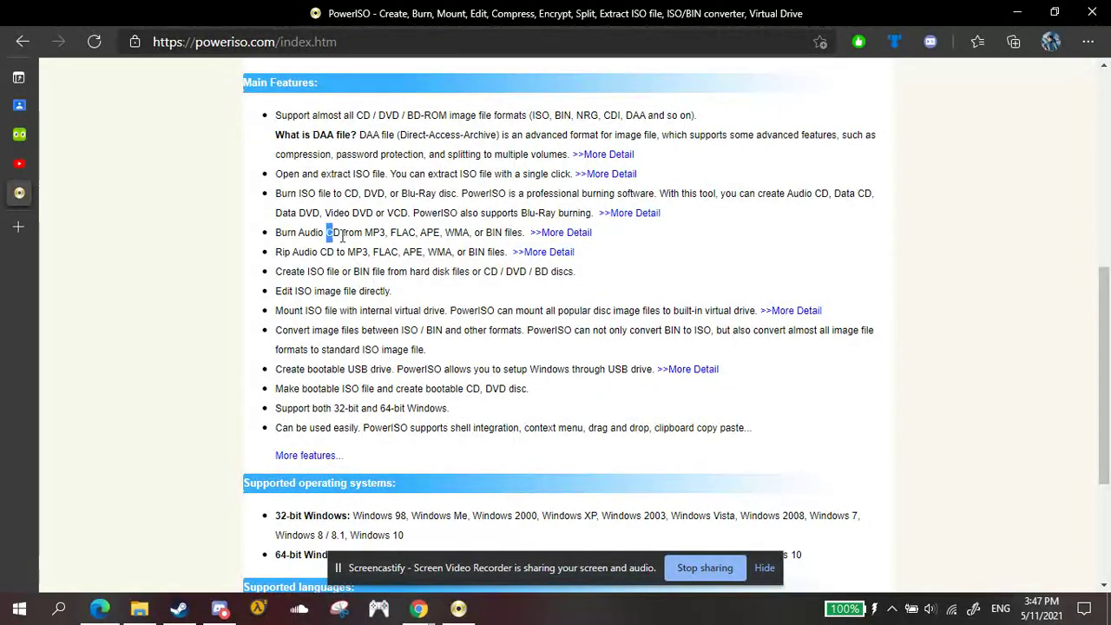
{"action": "left_click_drag", "start_coordinate": [326, 231], "coordinate": [368, 252]}
{"action": "scroll", "coordinate": [183, 275], "scroll_direction": "down", "scroll_amount": 3}
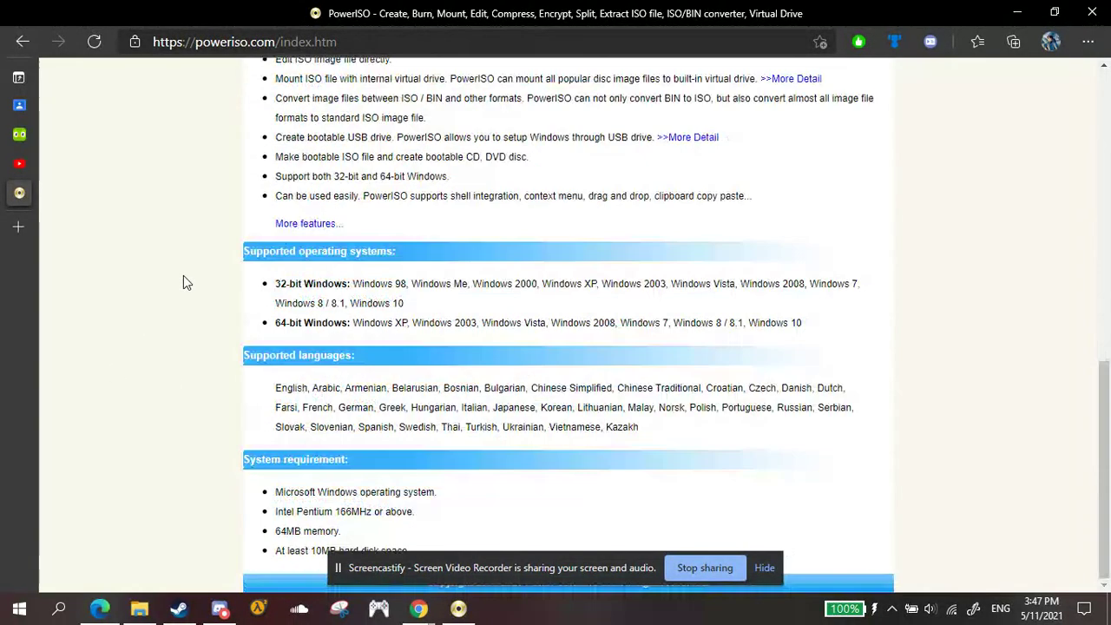
{"action": "scroll", "coordinate": [245, 309], "scroll_direction": "up", "scroll_amount": 10}
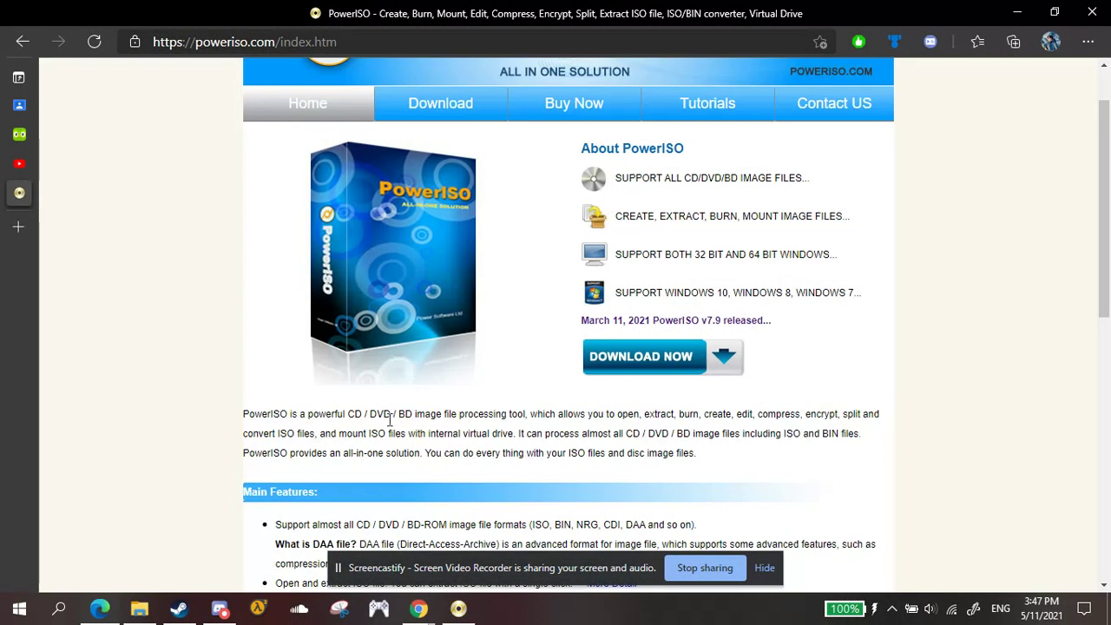
{"action": "left_click_drag", "start_coordinate": [393, 415], "coordinate": [506, 434]}
{"action": "left_click", "coordinate": [270, 367]}
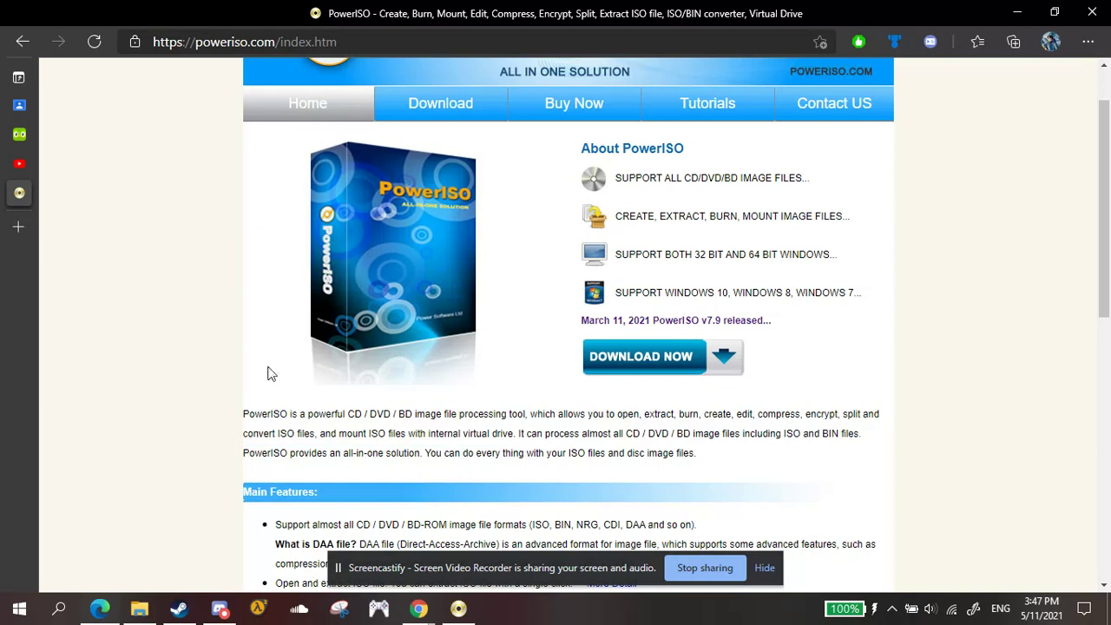
{"action": "left_click", "coordinate": [1018, 13]}
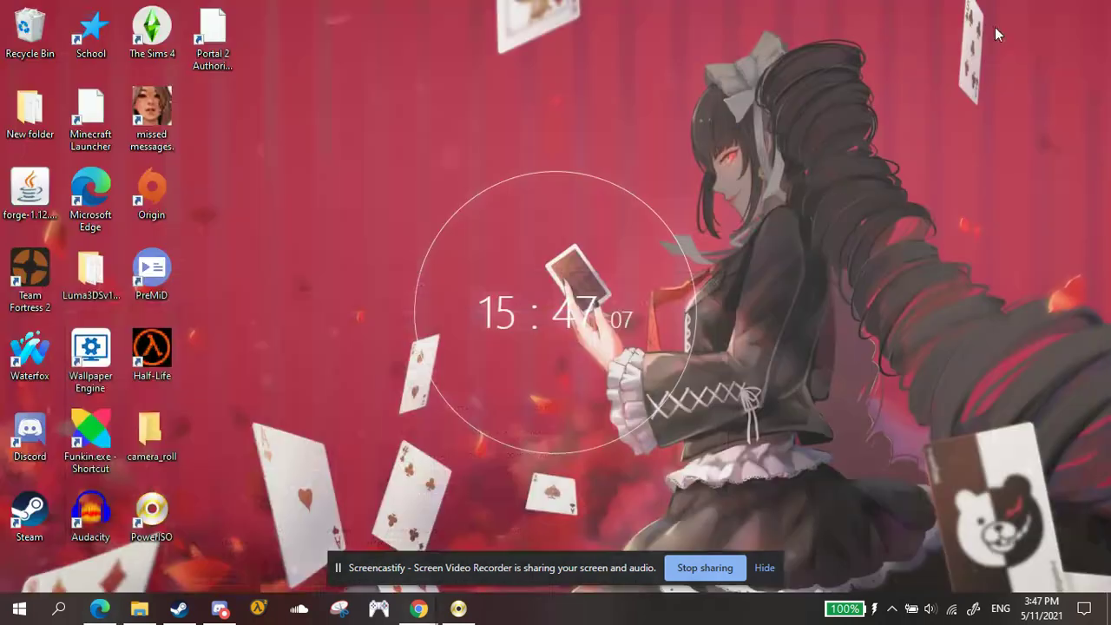
Switch to PowerISO and create a new Mixed Mode CD image.
{"action": "left_click", "coordinate": [459, 610]}
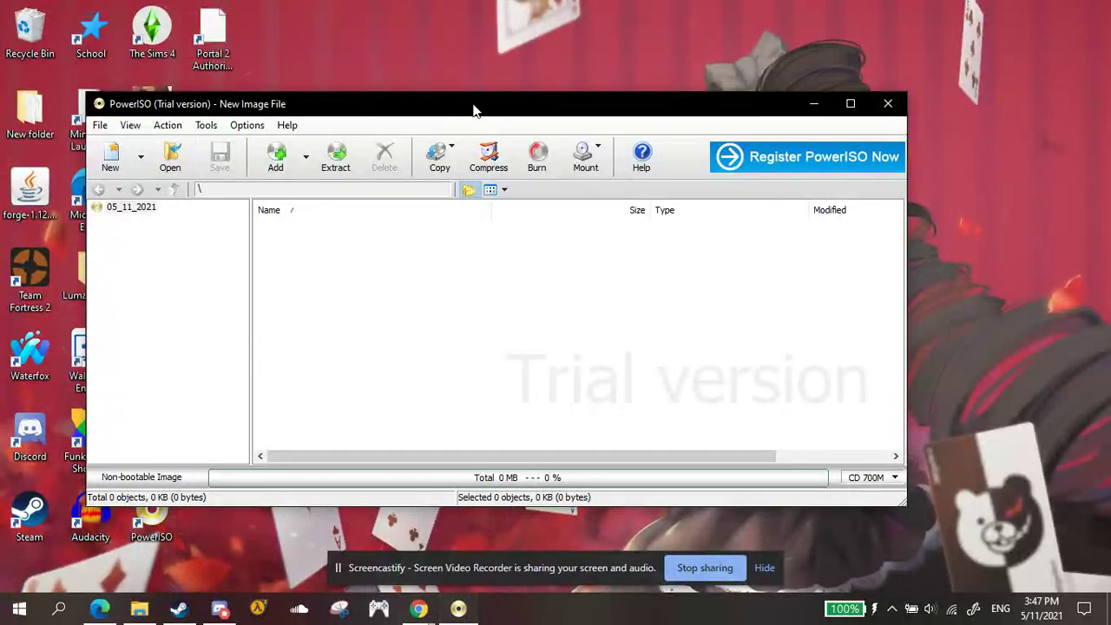
{"action": "left_click_drag", "start_coordinate": [473, 110], "coordinate": [274, 67]}
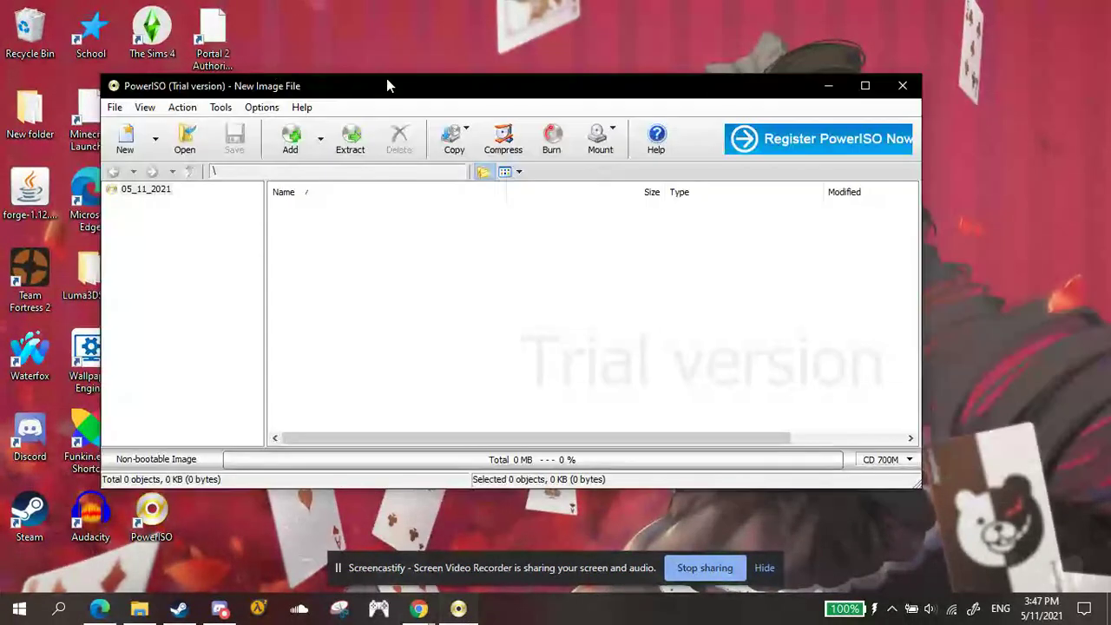
{"action": "left_click_drag", "start_coordinate": [386, 78], "coordinate": [444, 89]}
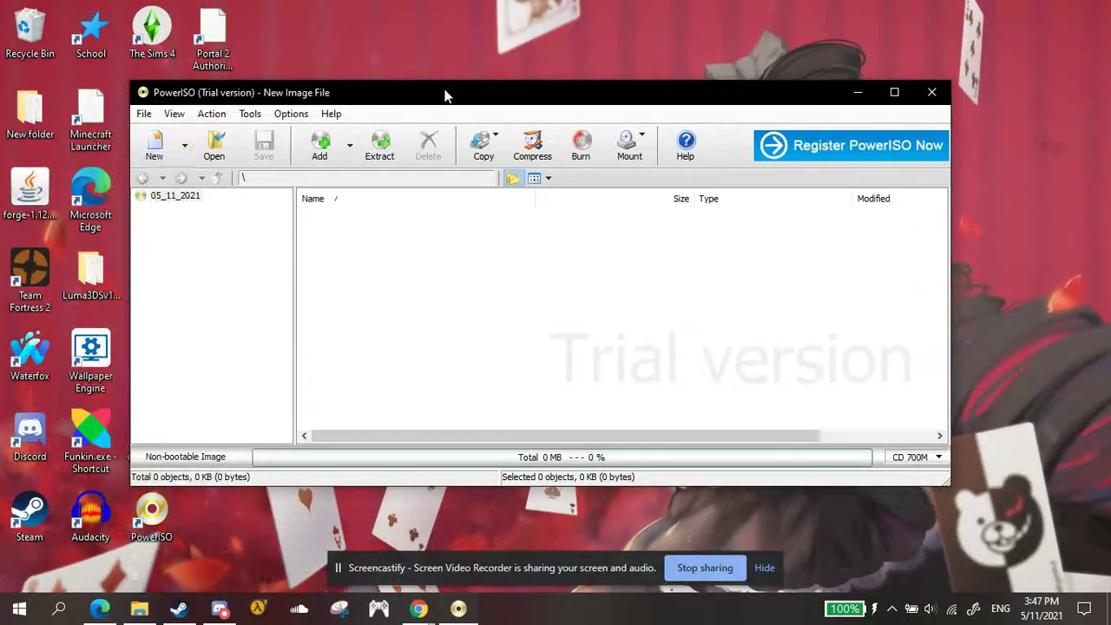
{"action": "left_click", "coordinate": [185, 146]}
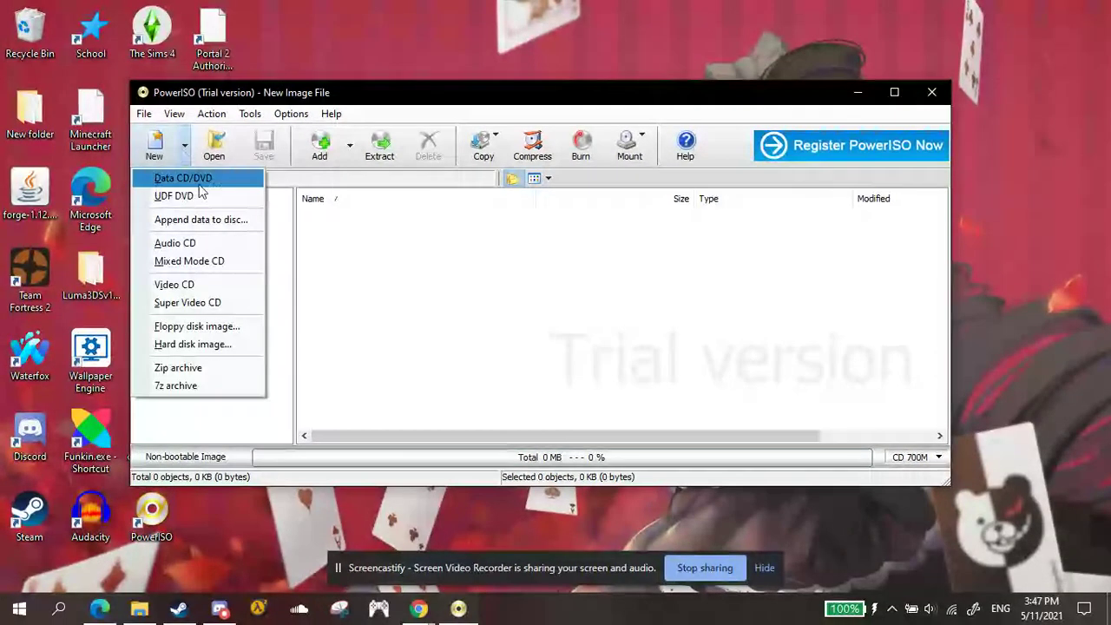
{"action": "left_click", "coordinate": [224, 262]}
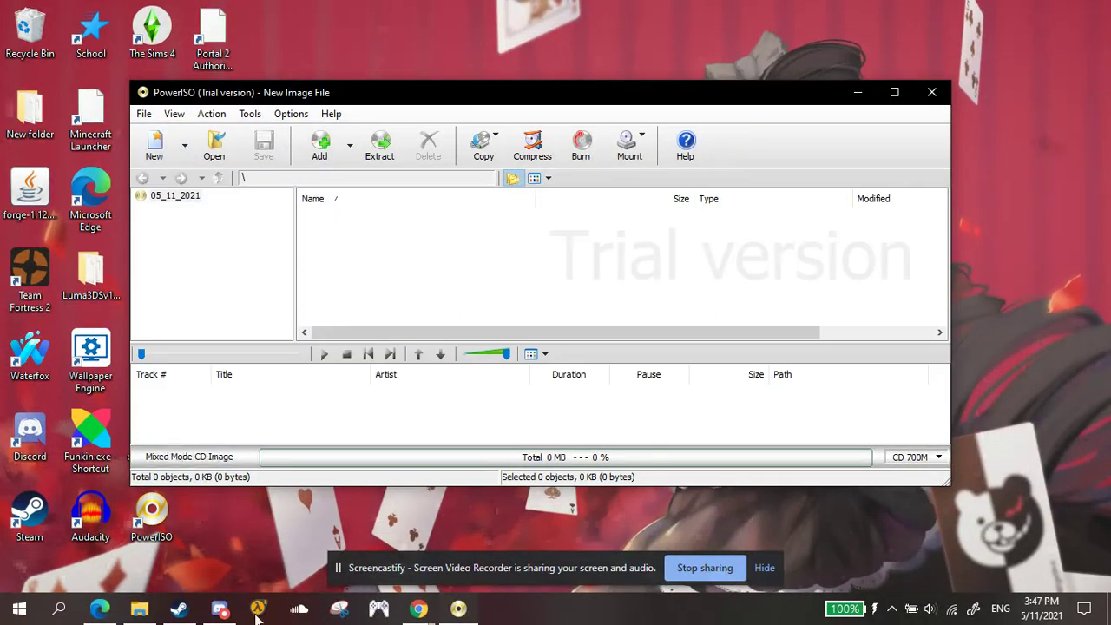
Add Lolita.mp3 from the Music folder to the audio track list of the mixed mode CD image.
{"action": "left_click", "coordinate": [141, 612]}
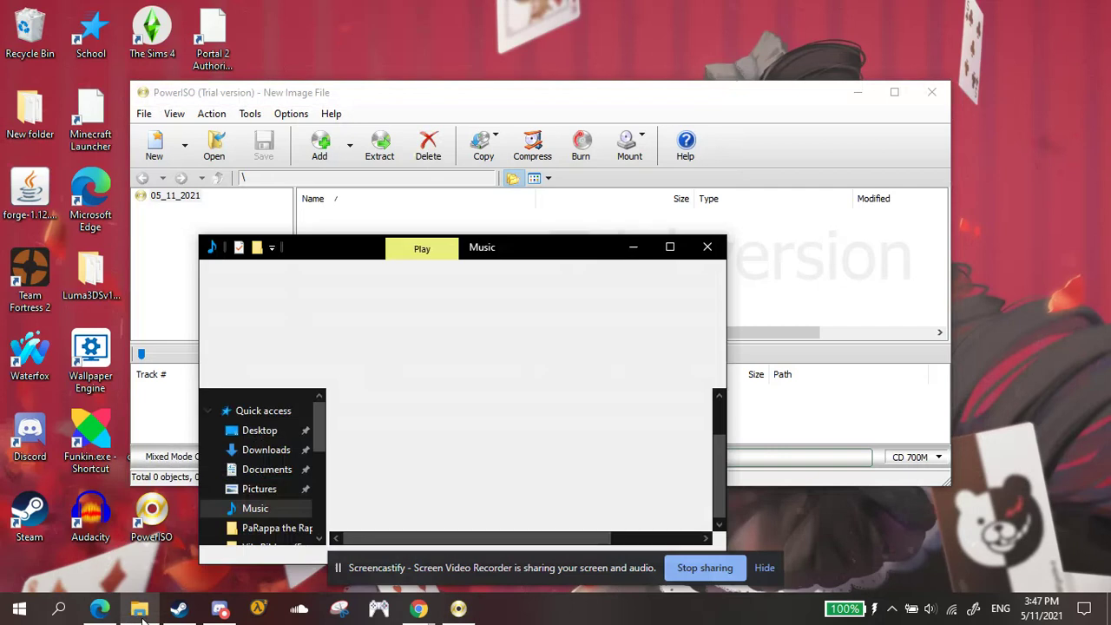
{"action": "left_click_drag", "start_coordinate": [528, 270], "coordinate": [772, 183]}
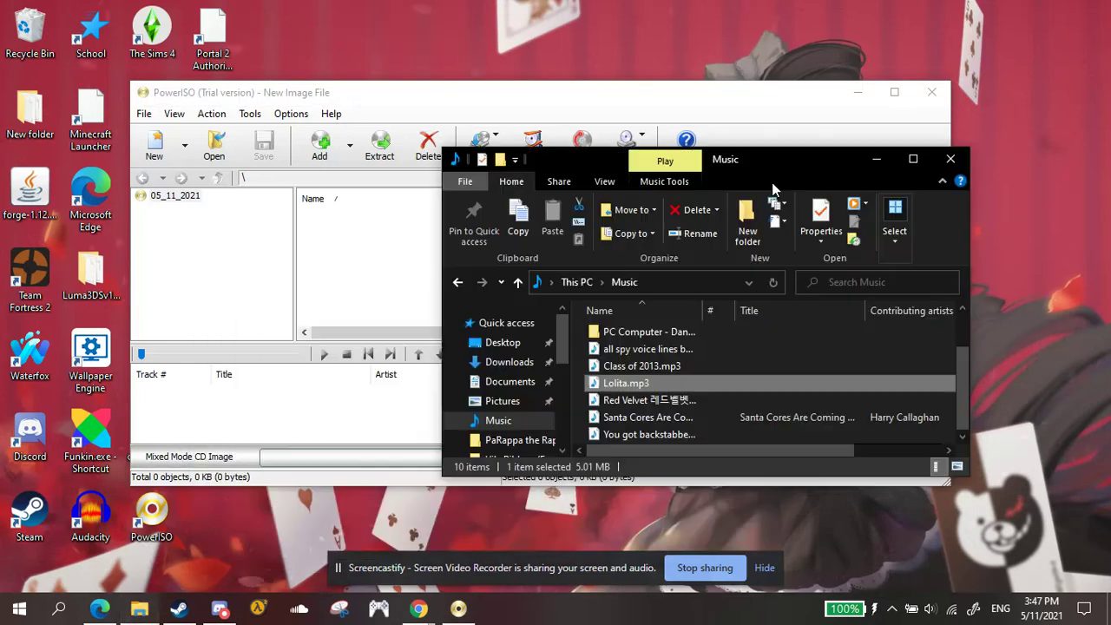
{"action": "left_click_drag", "start_coordinate": [627, 385], "coordinate": [323, 410]}
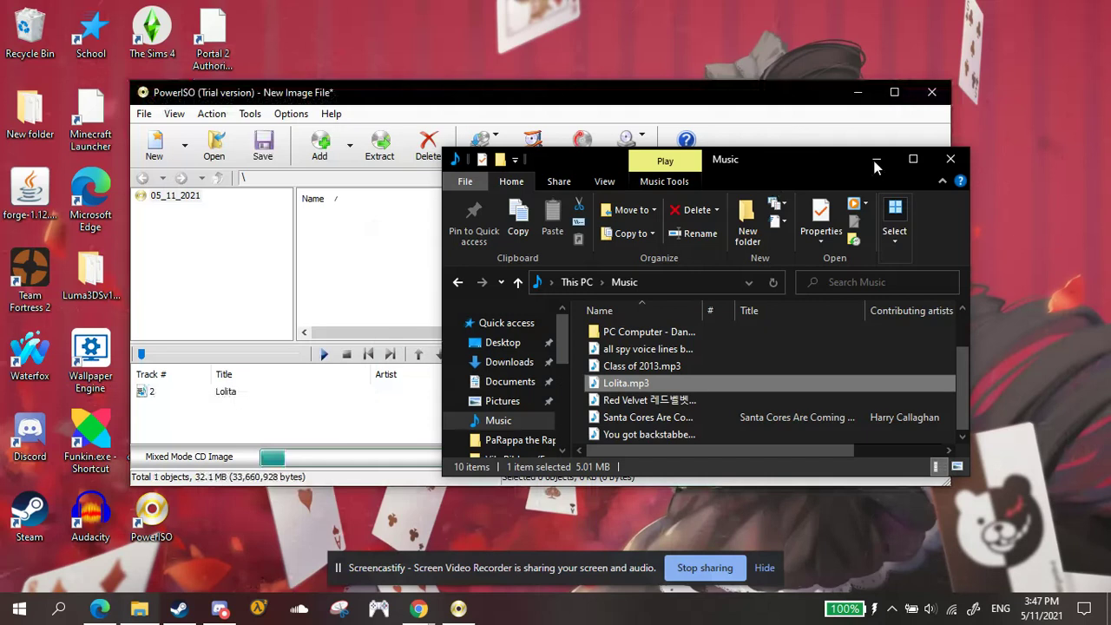
{"action": "left_click", "coordinate": [267, 376]}
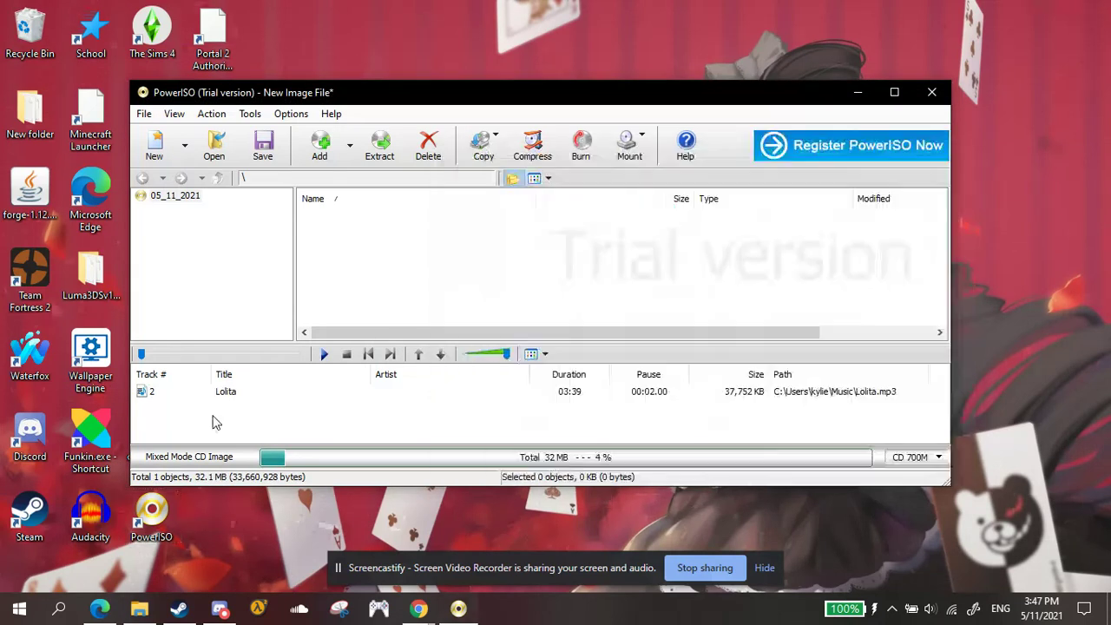
Save the image as "poop" in CDRWin Images (*.bin) format in the Vib-Ribbon (Europe) folder.
{"action": "left_click", "coordinate": [269, 147]}
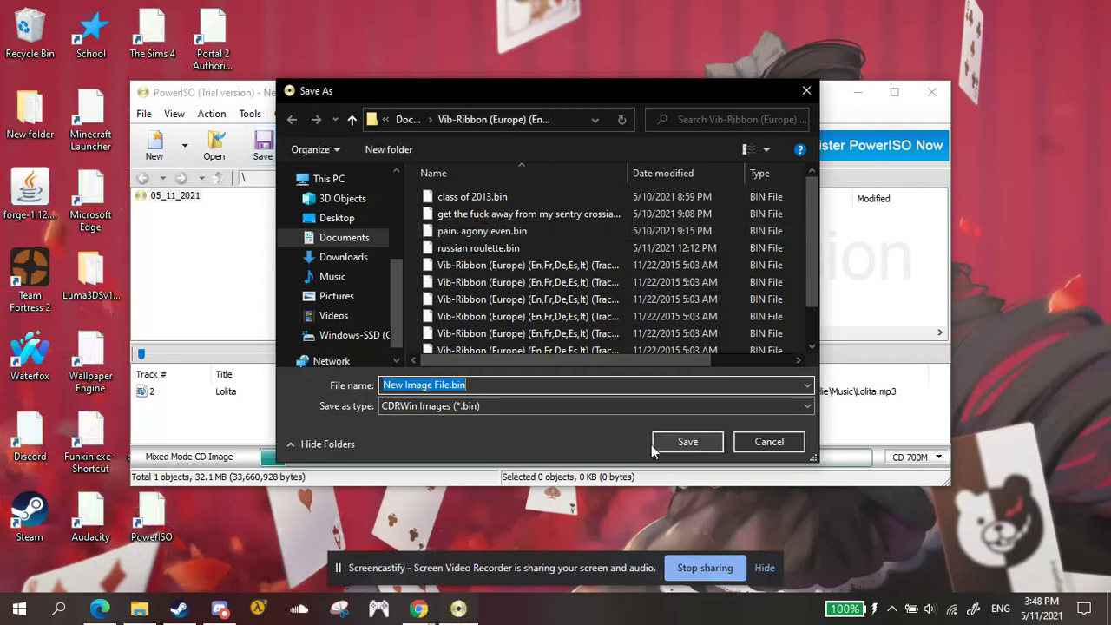
{"action": "type", "text": "poop"}
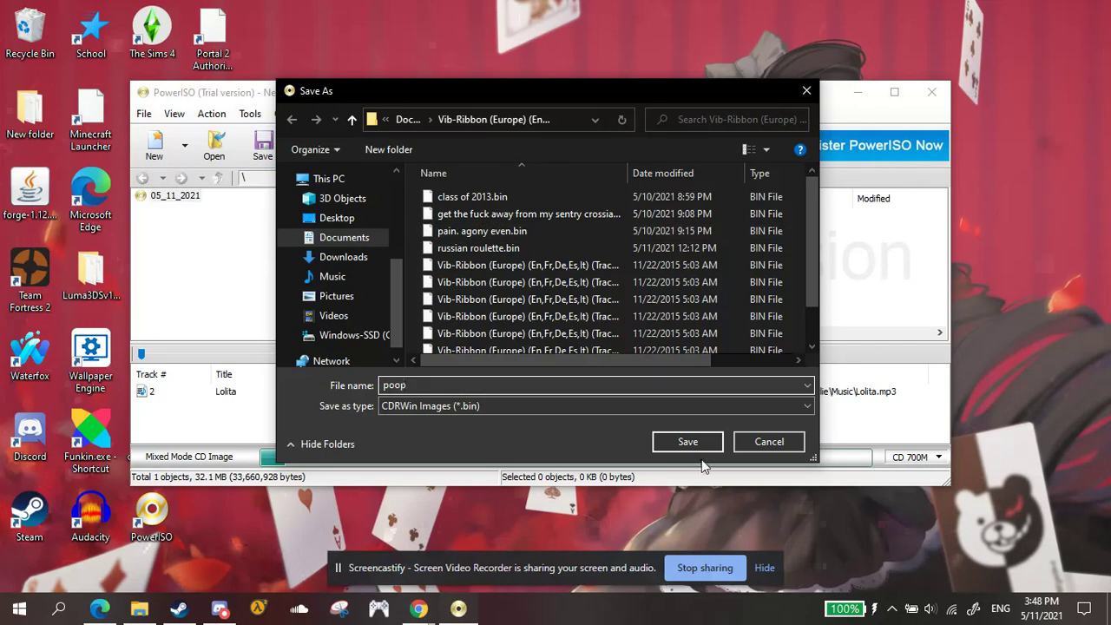
{"action": "left_click", "coordinate": [685, 441]}
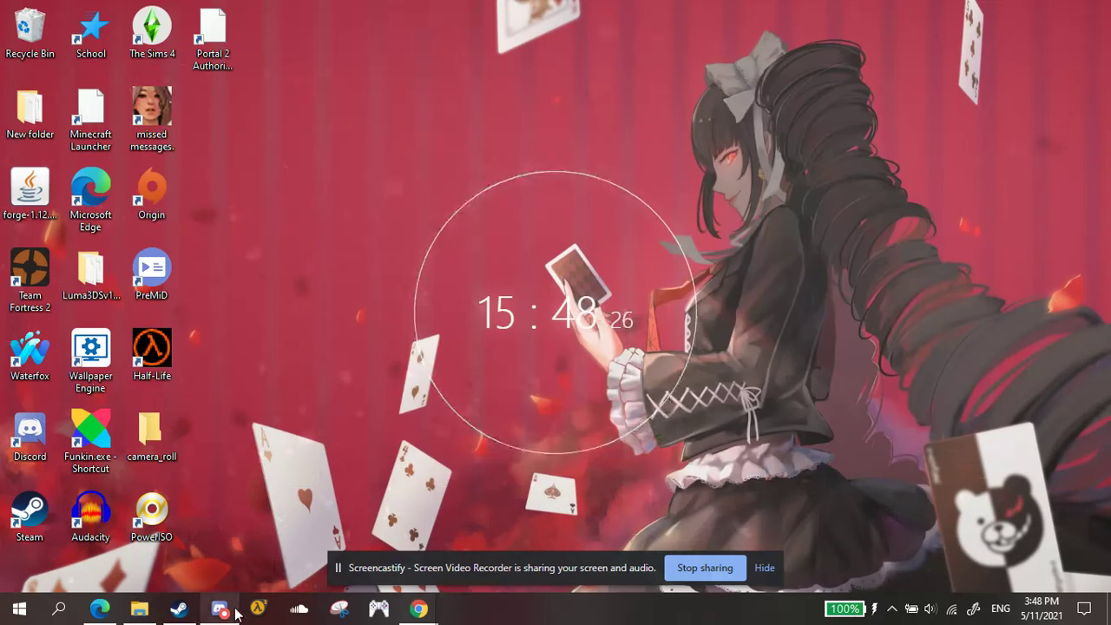
Launch the ePSXe emulator and run the ISO "Vib-Ribbon (Europe) (En,Fr,De,Es,It).cue".
{"action": "left_click", "coordinate": [379, 609]}
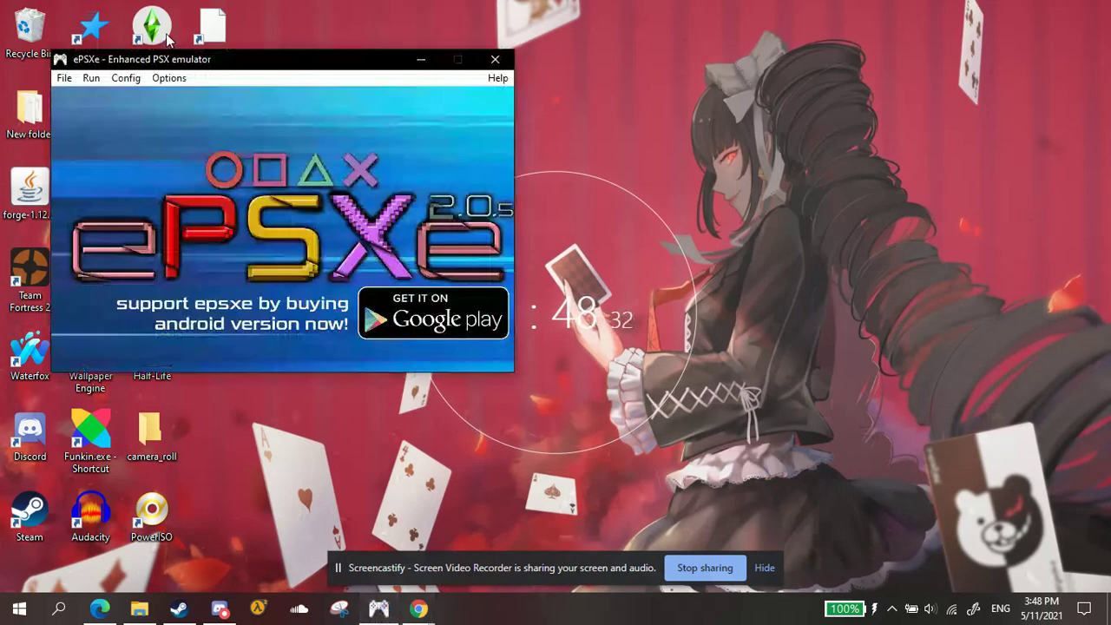
{"action": "left_click", "coordinate": [65, 79]}
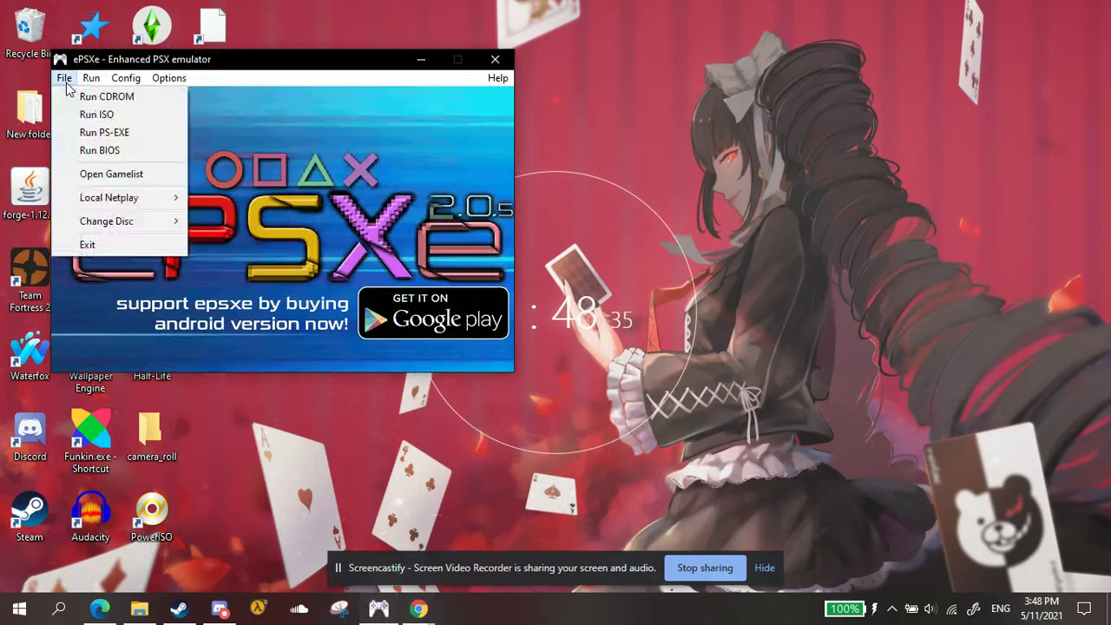
{"action": "left_click", "coordinate": [90, 122]}
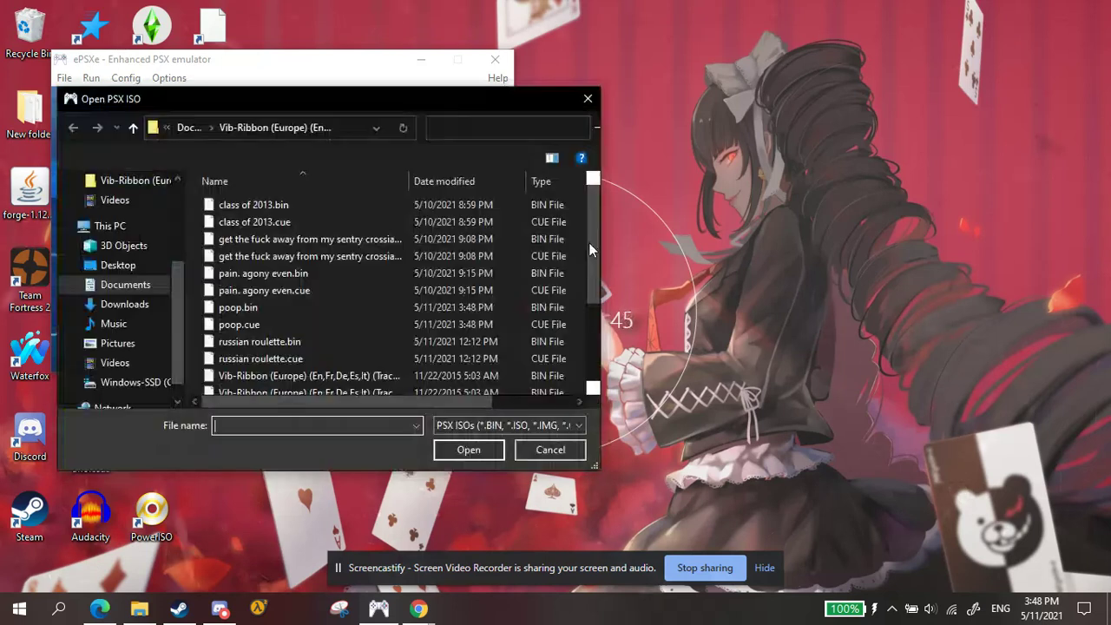
{"action": "left_click_drag", "start_coordinate": [588, 242], "coordinate": [590, 335]}
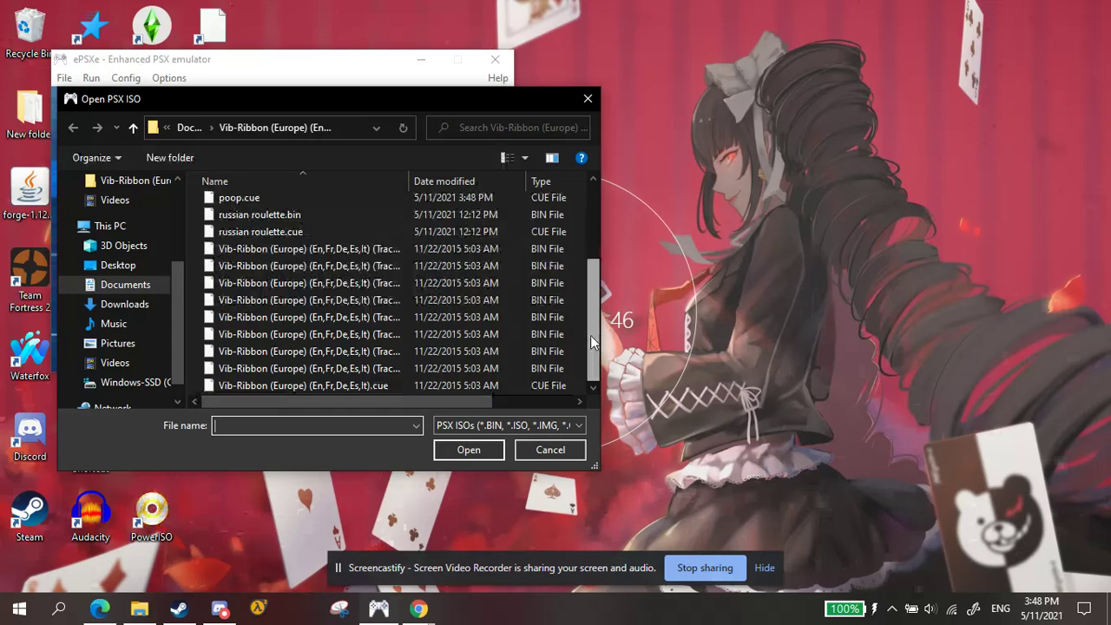
{"action": "left_click", "coordinate": [460, 386]}
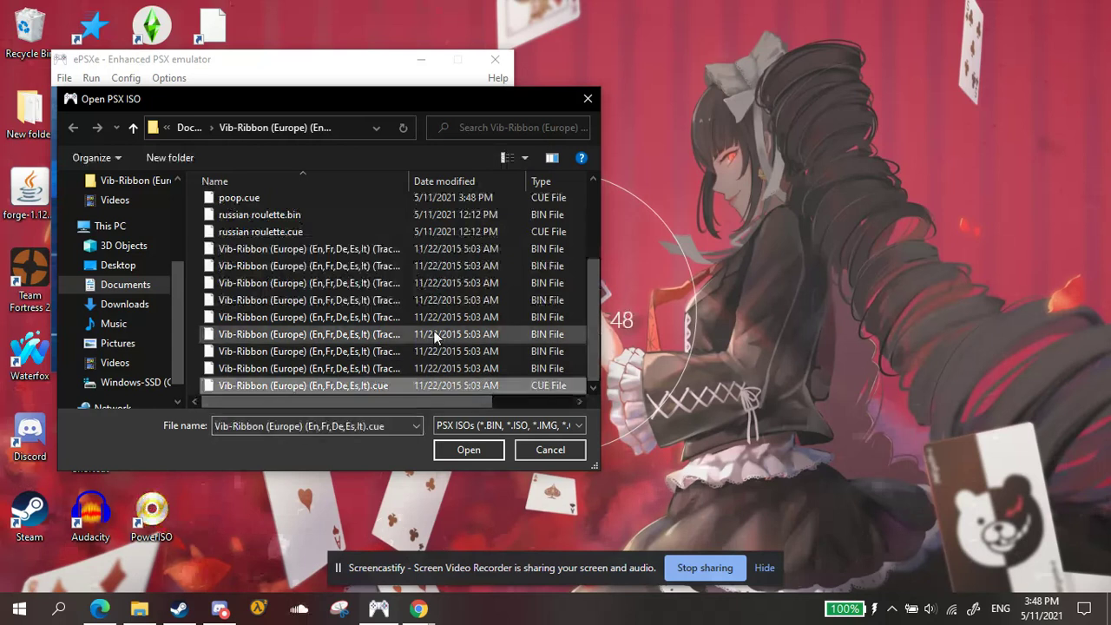
{"action": "scroll", "coordinate": [248, 325], "scroll_direction": "up", "scroll_amount": 3}
{"action": "scroll", "coordinate": [248, 325], "scroll_direction": "down", "scroll_amount": 3}
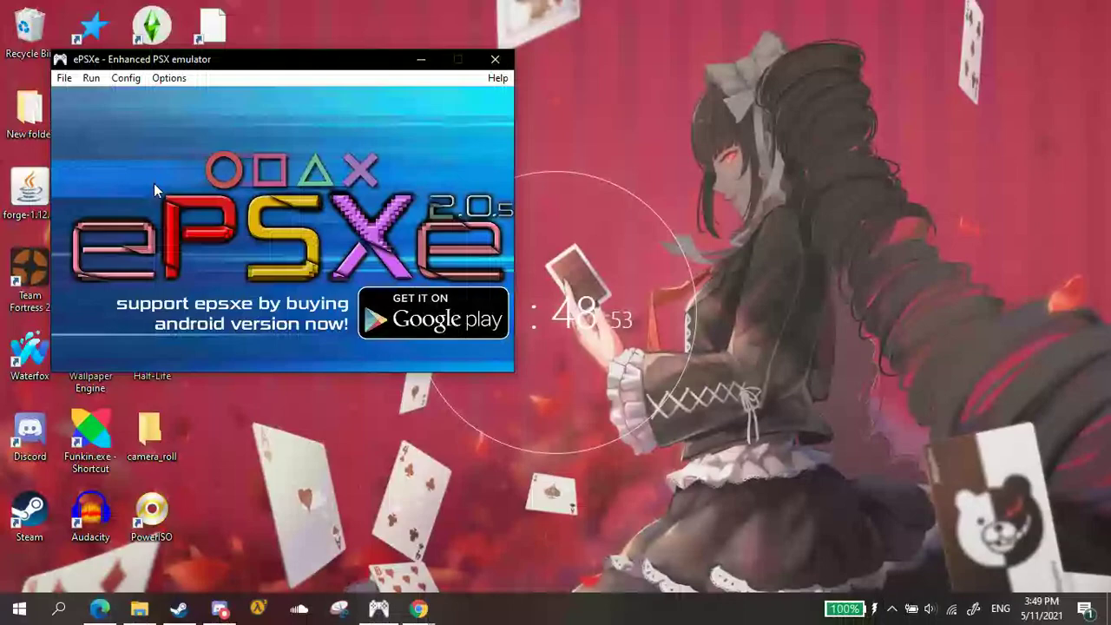
Change the running game's disc to an ISO image from the Vib-Ribbon (Europe) folder.
{"action": "left_click", "coordinate": [65, 85]}
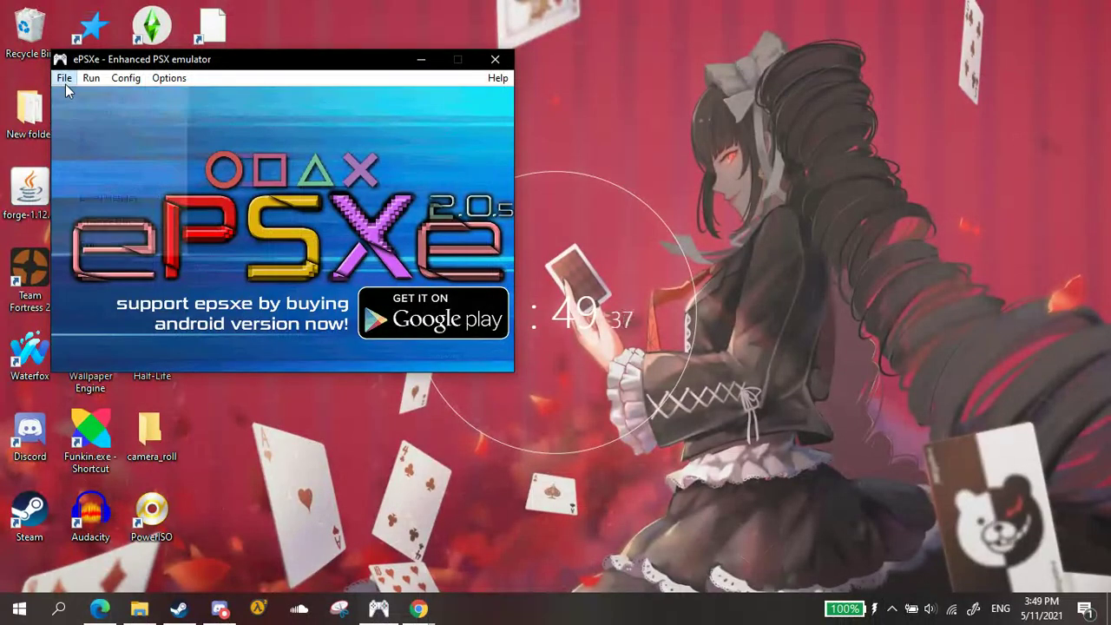
{"action": "mouse_move", "coordinate": [103, 224]}
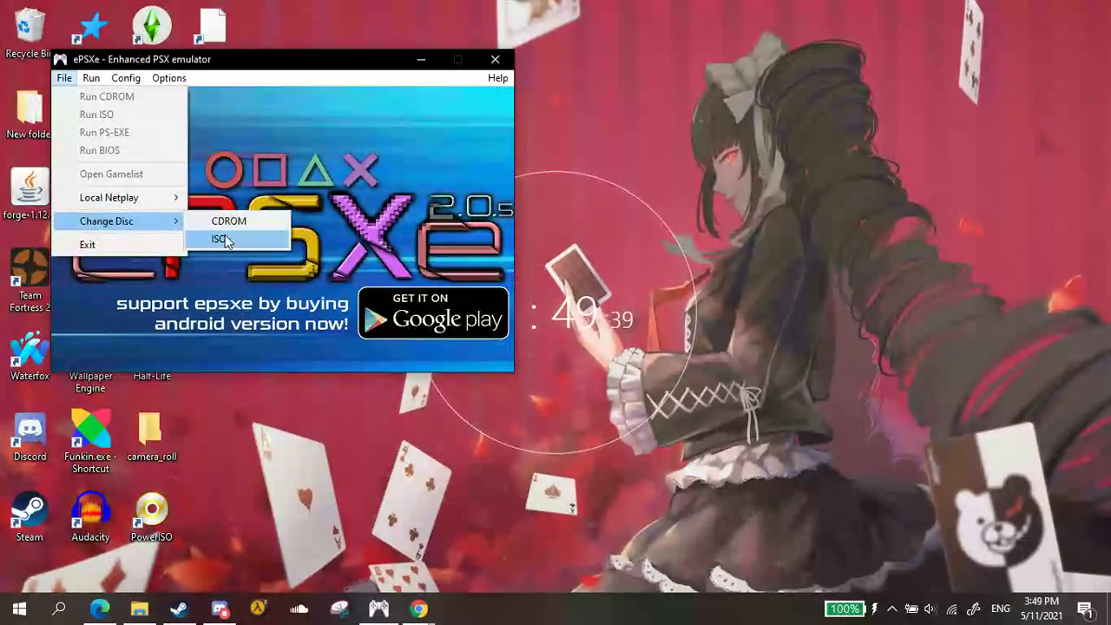
{"action": "left_click", "coordinate": [225, 235]}
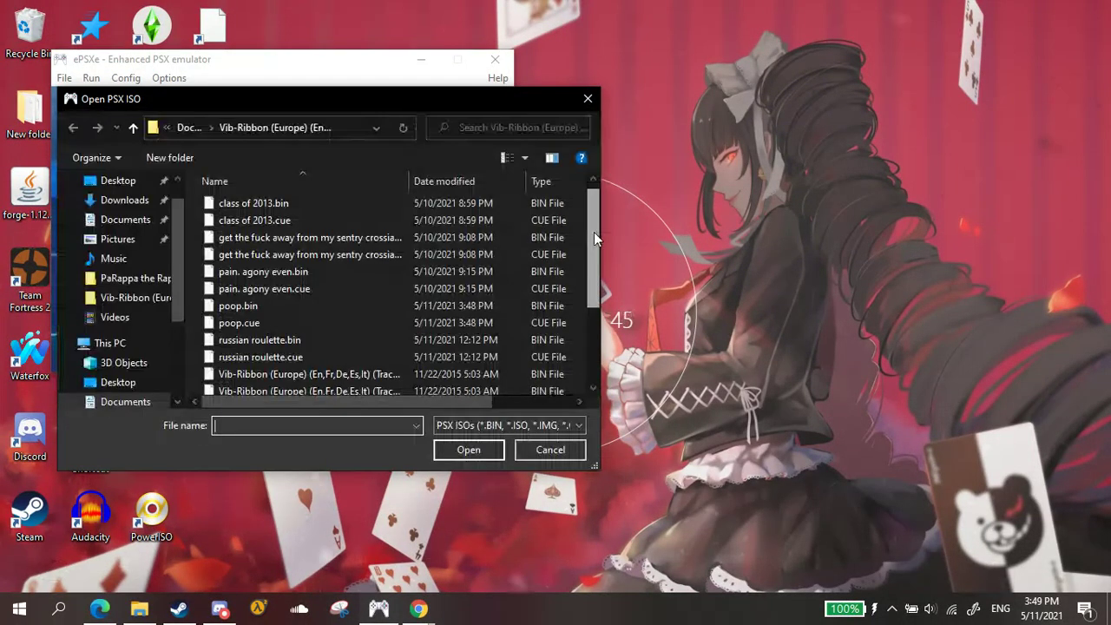
{"action": "left_click_drag", "start_coordinate": [593, 232], "coordinate": [594, 238]}
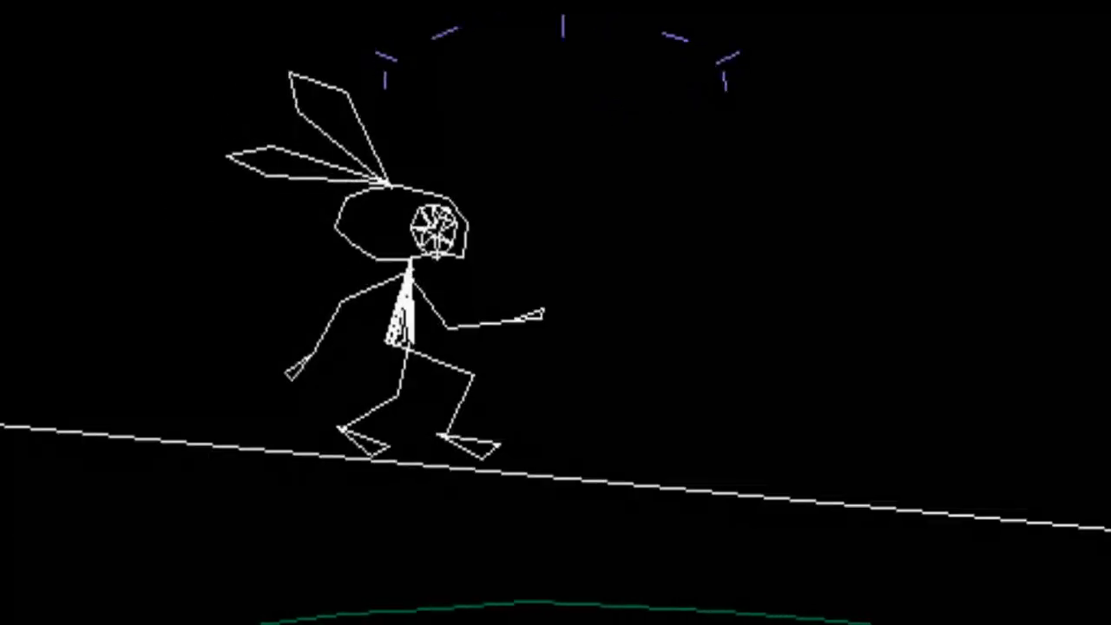
Leave the running game for the emulator window and bring up the Screencastify screen sharing bar.
{"action": "key", "text": "Escape"}
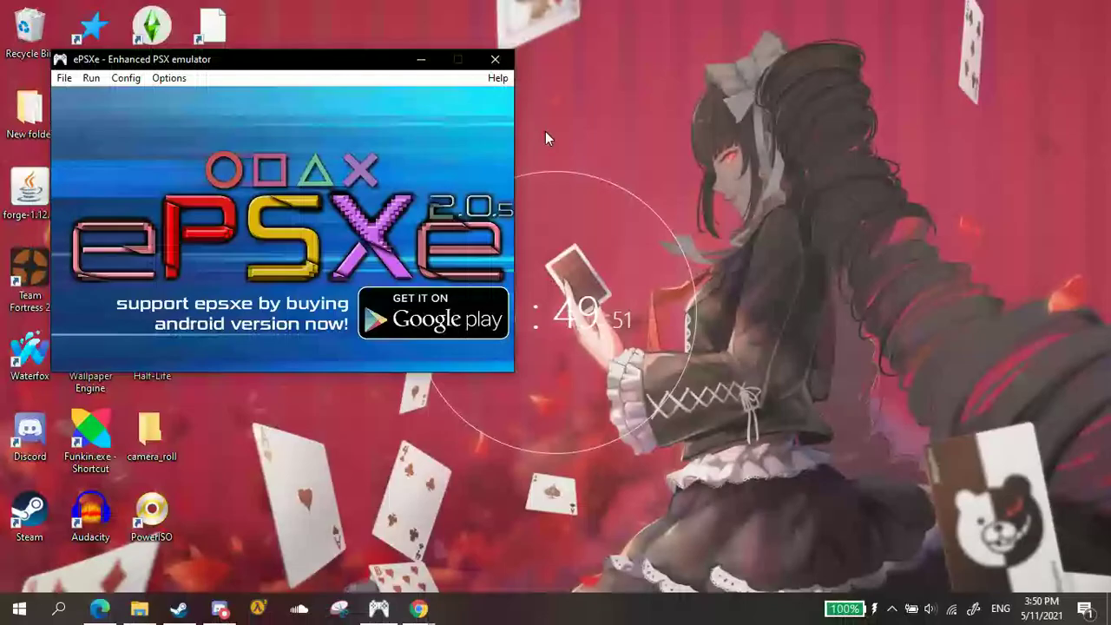
{"action": "mouse_move", "coordinate": [419, 612]}
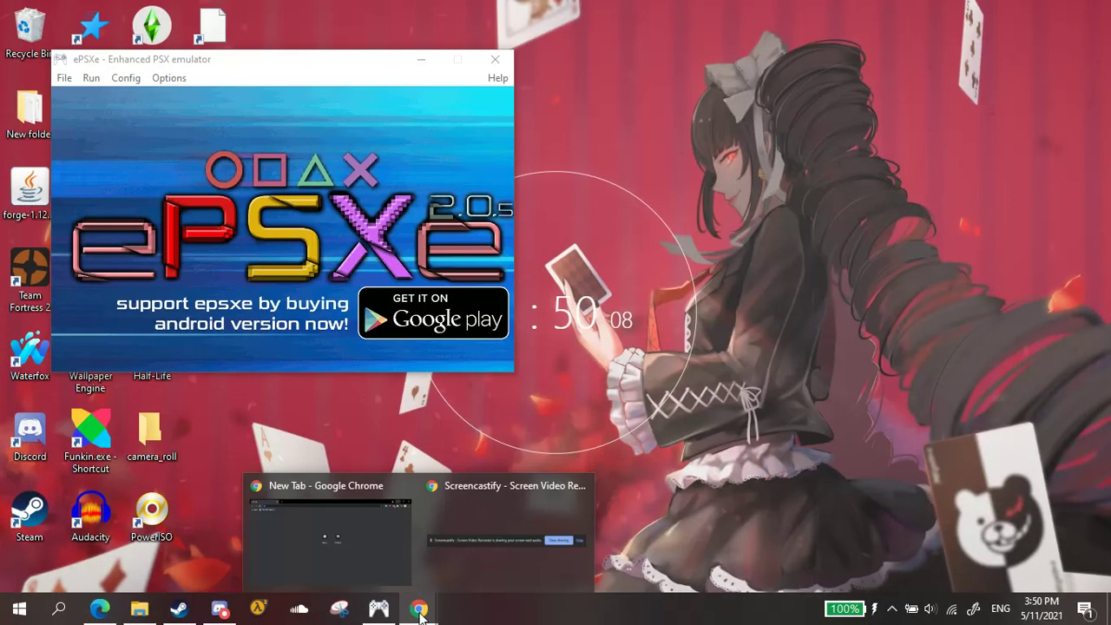
{"action": "left_click", "coordinate": [553, 516]}
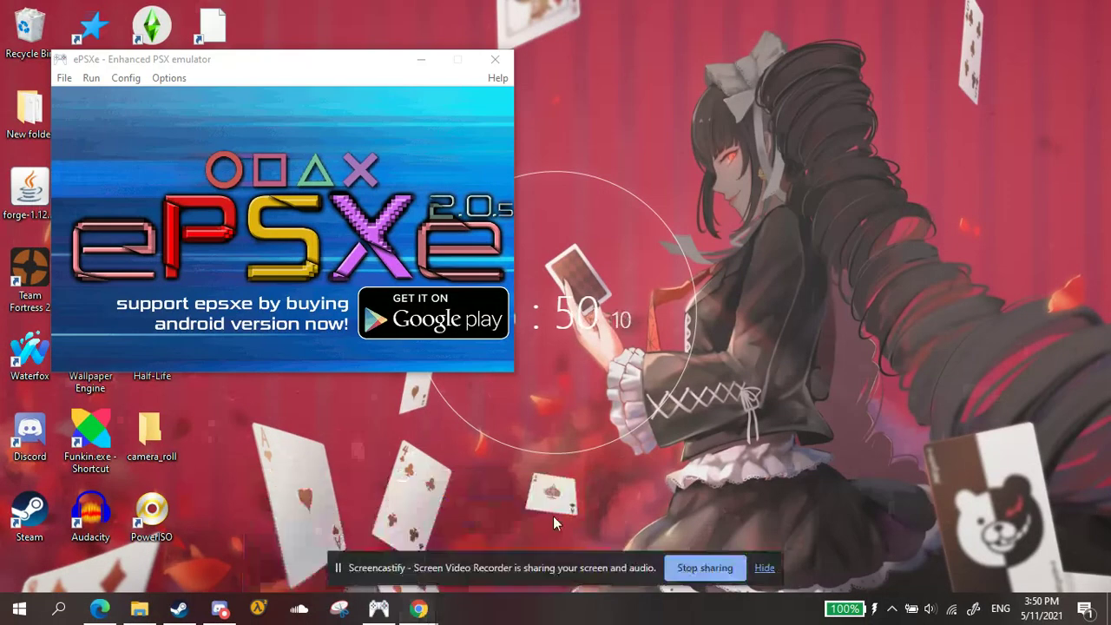